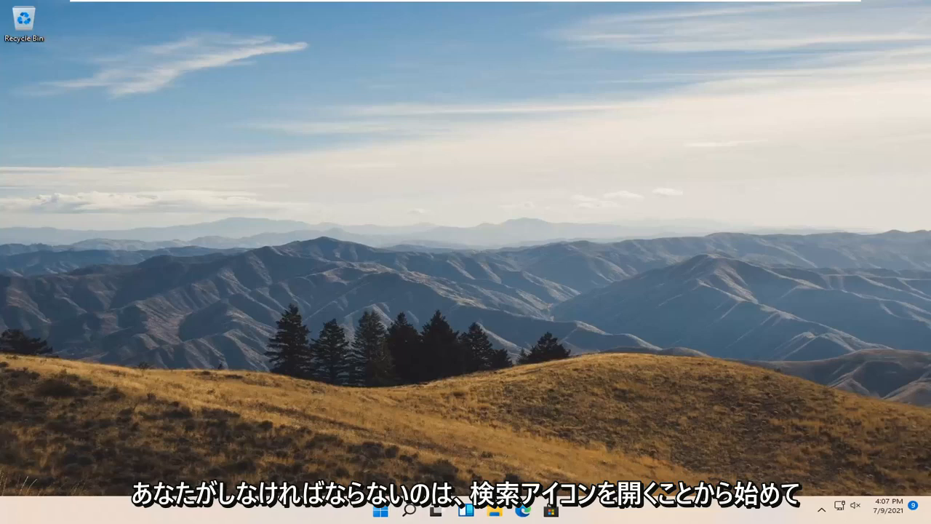
- Search for "group policy", open the Local Group Policy Editor maximized, and widen its tree pane to show full folder names
left_click(409, 513)
type("group")
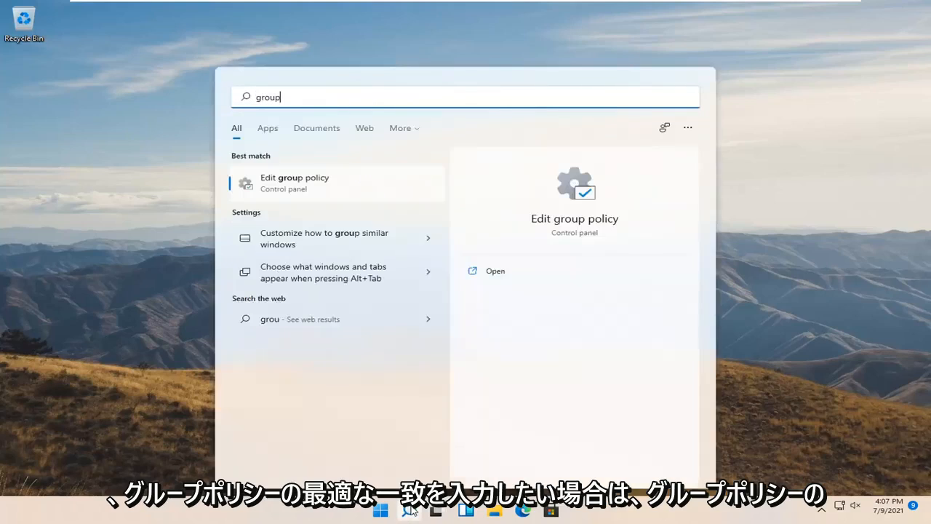
type(" policy")
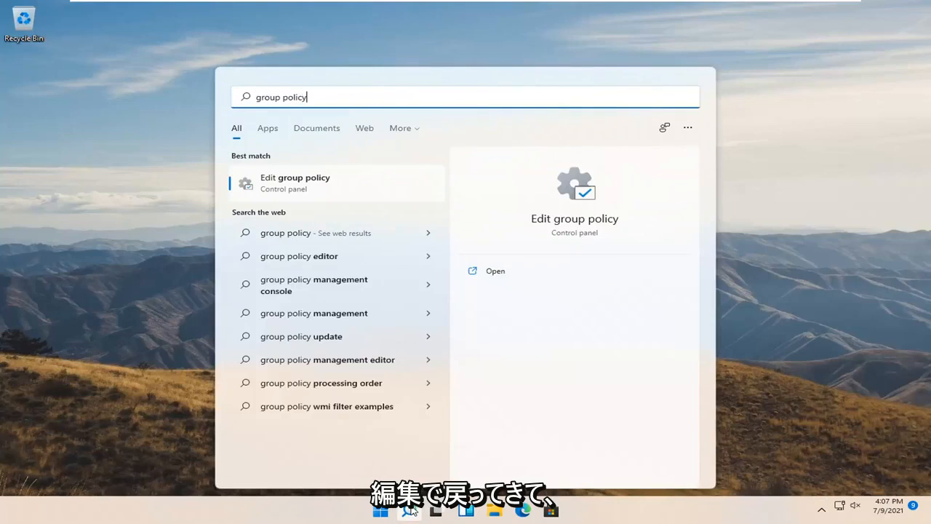
left_click(297, 188)
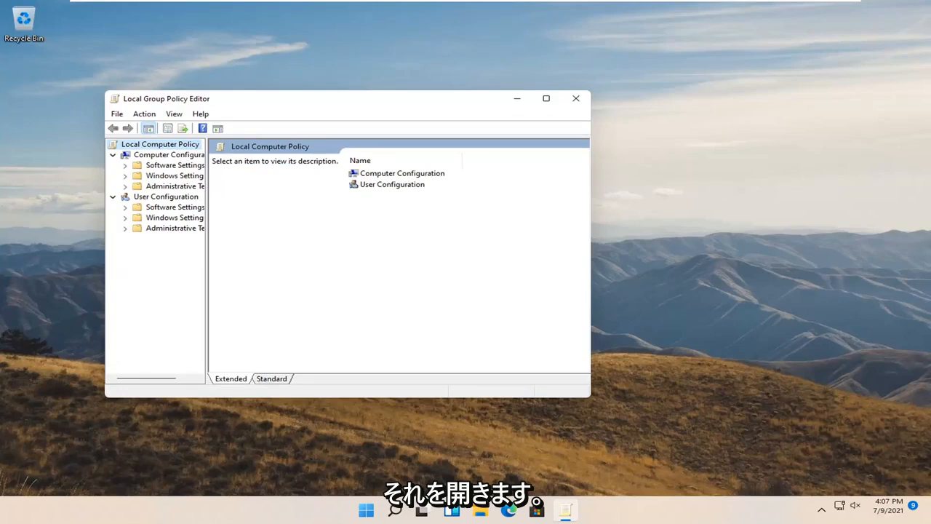
left_click(546, 98)
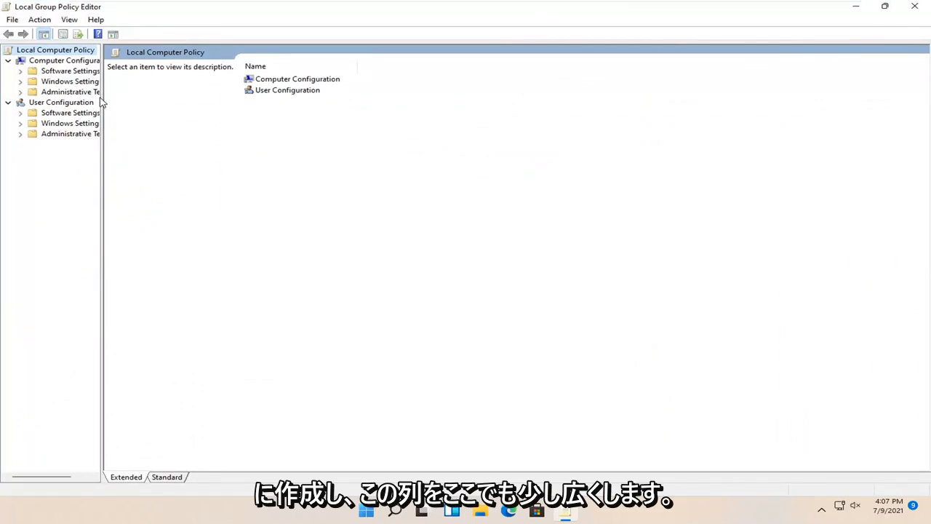
left_click_drag(102, 98, 177, 102)
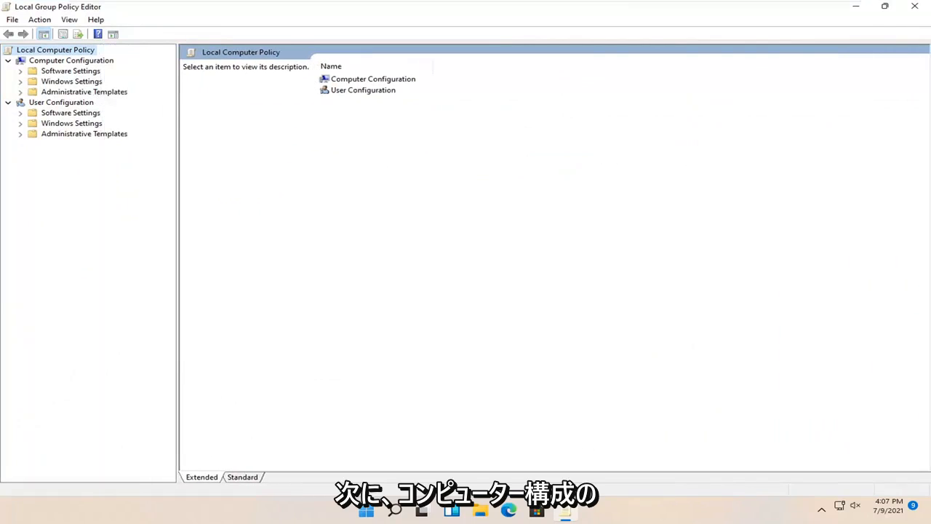
- Go to Computer Configuration > Administrative Templates > Windows Components > BitLocker Drive Encryption > Operating System Drives
left_click(77, 91)
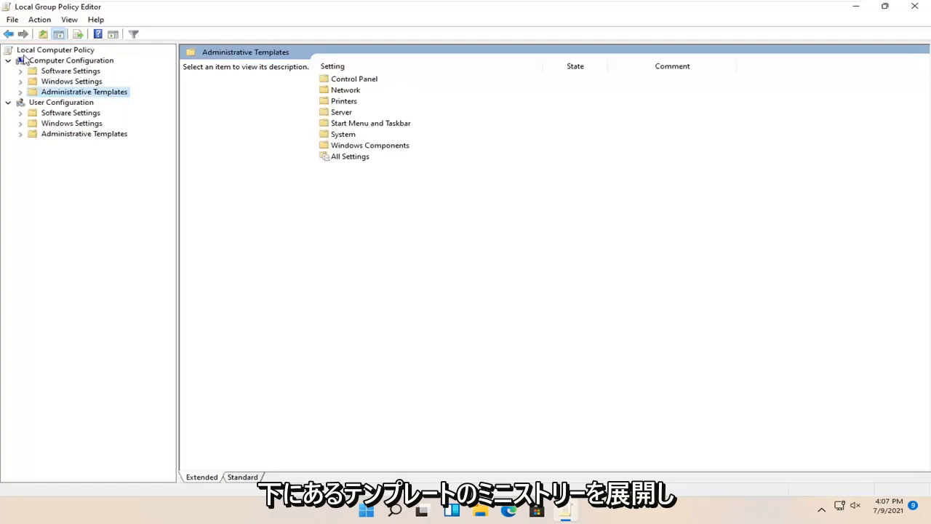
double_click(72, 93)
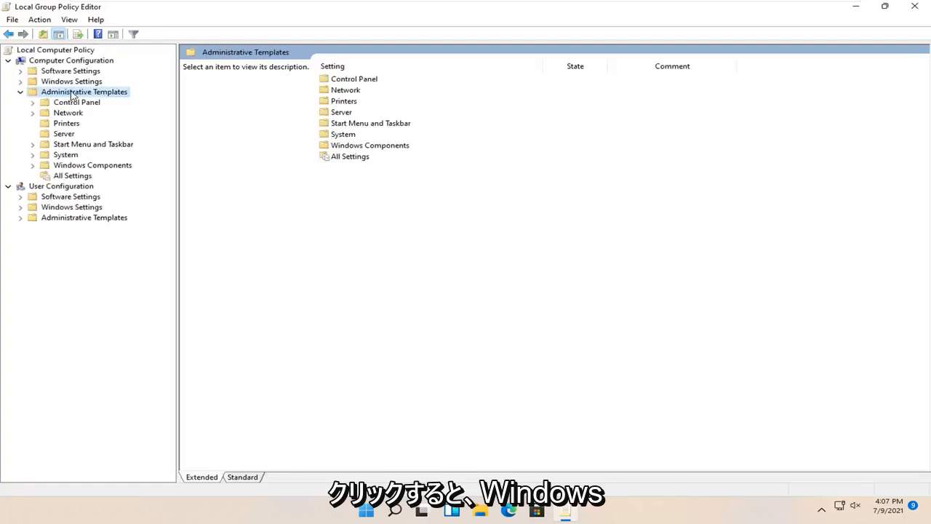
double_click(73, 166)
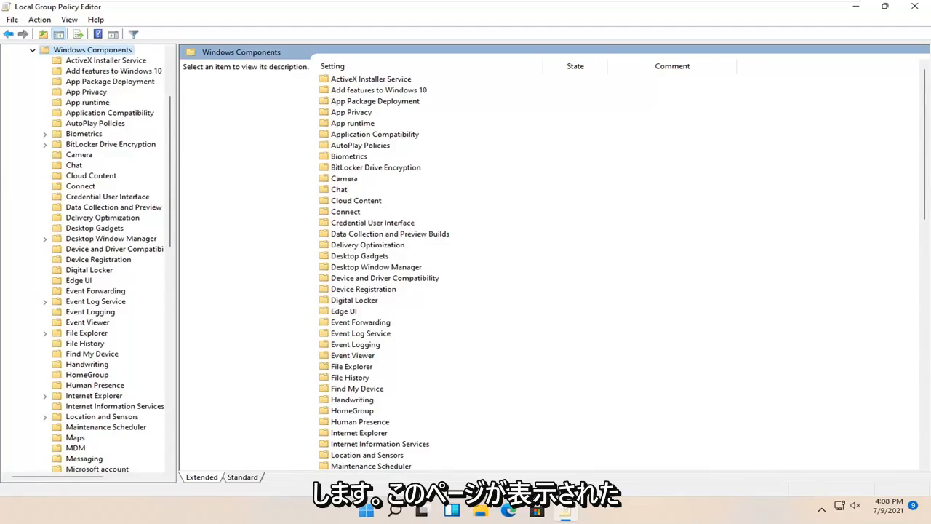
double_click(85, 148)
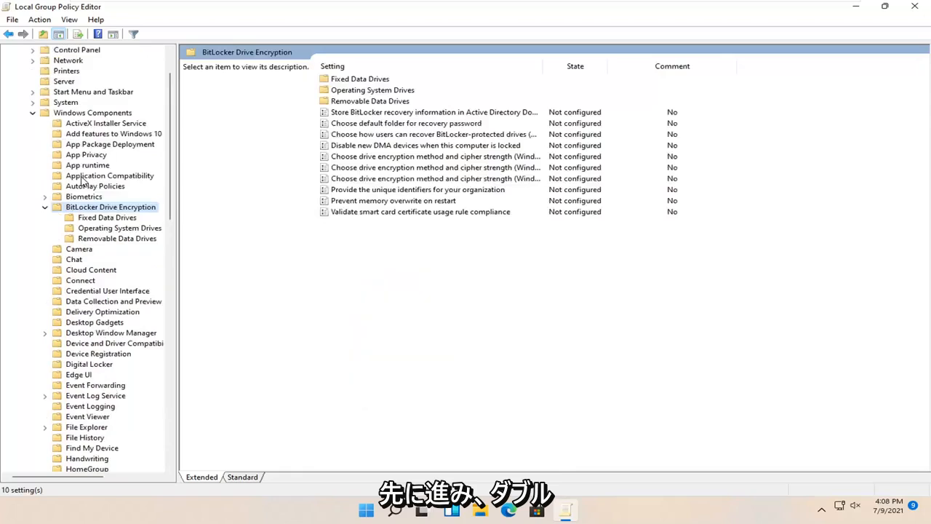
left_click(115, 230)
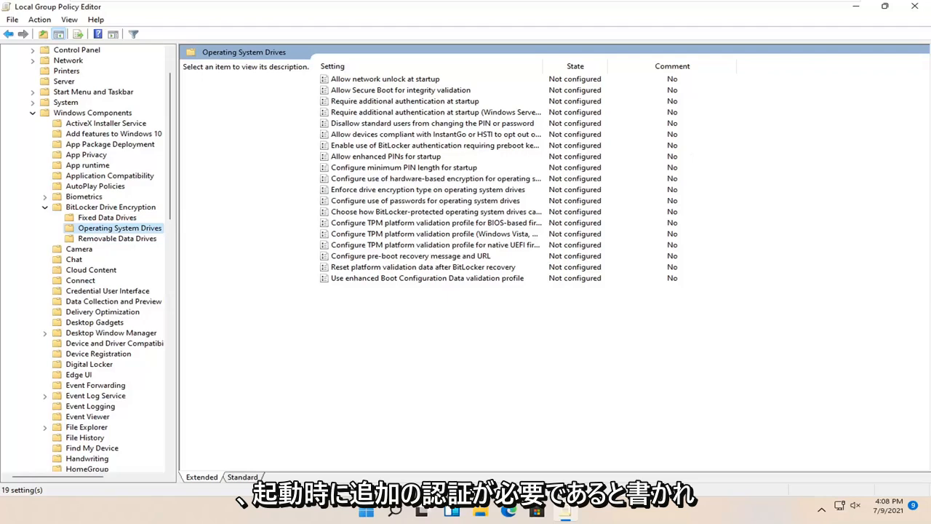
- Enable the "Require additional authentication at startup" policy with BitLocker allowed without a compatible TPM, apply it, and close the editor
double_click(409, 105)
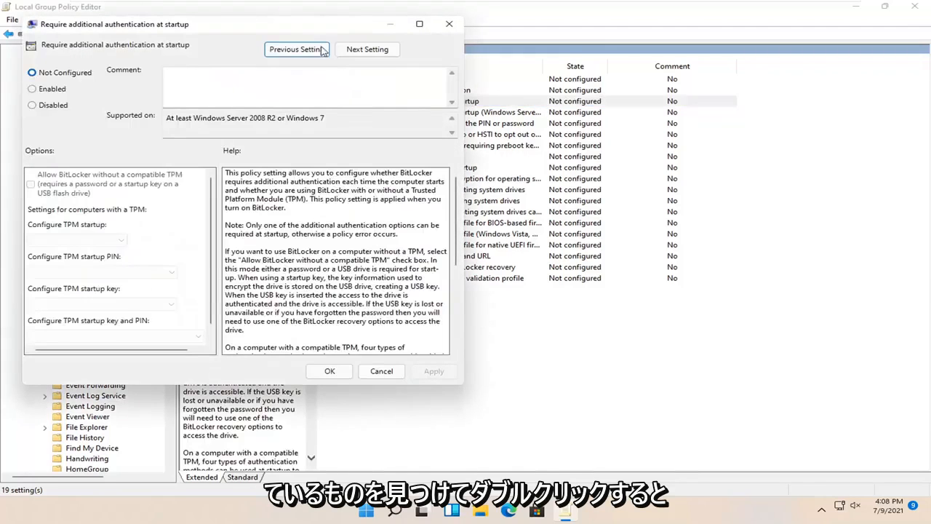
left_click_drag(284, 24, 527, 66)
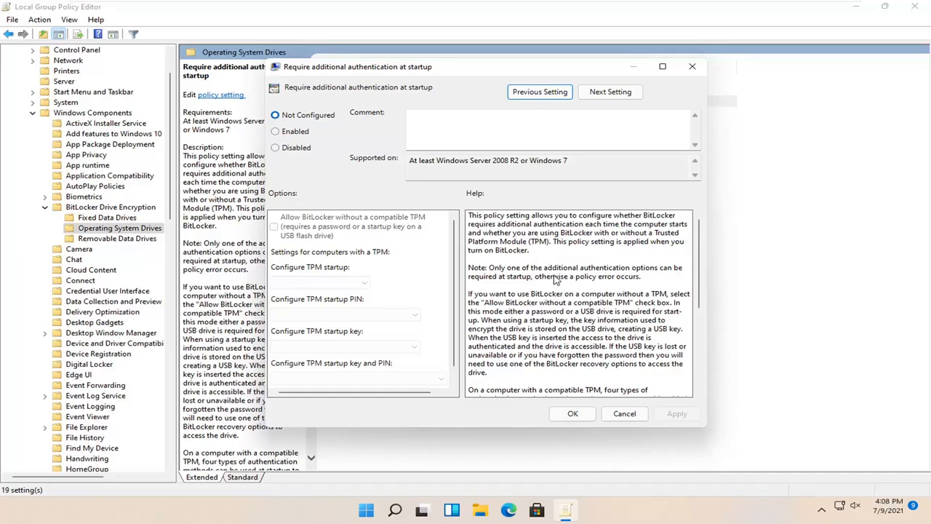
scroll(554, 280, "down", 1)
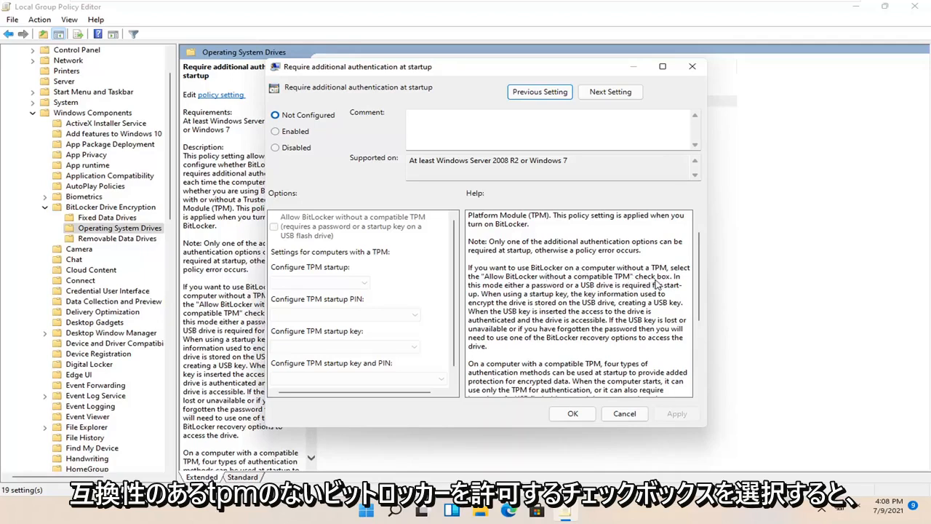
scroll(604, 284, "down", 5)
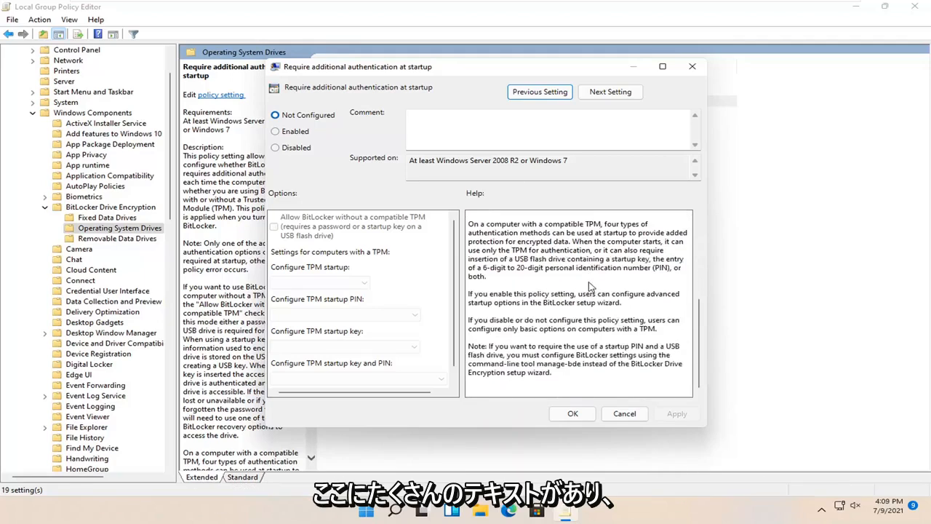
scroll(567, 339, "up", 5)
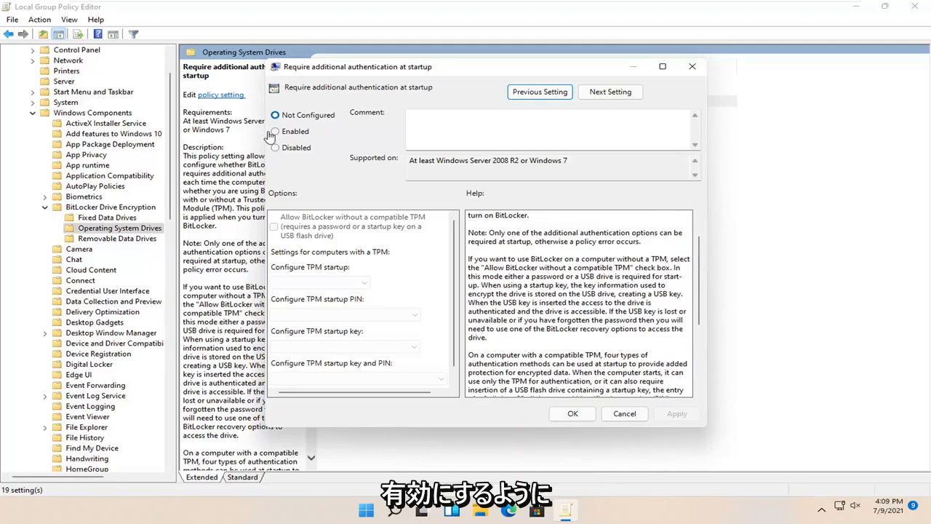
left_click(280, 132)
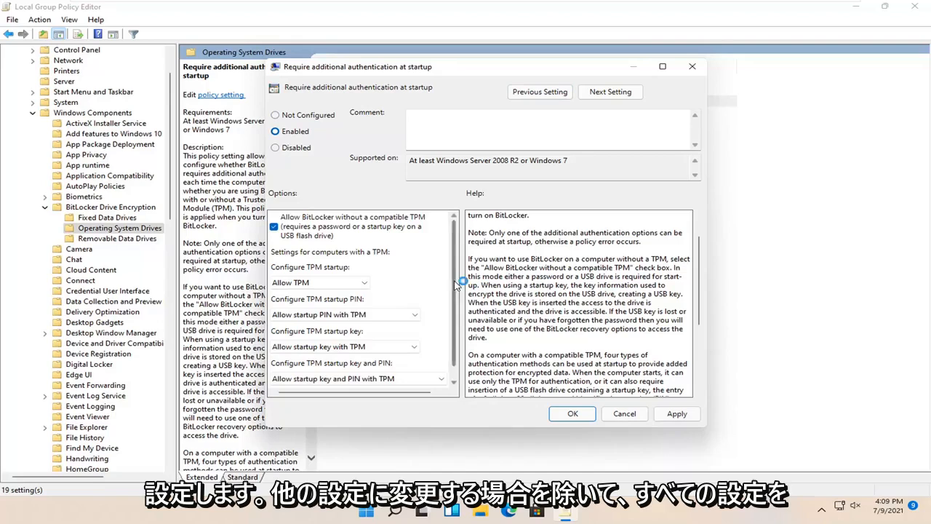
scroll(336, 258, "down", 1)
left_click(383, 299)
left_click(412, 276)
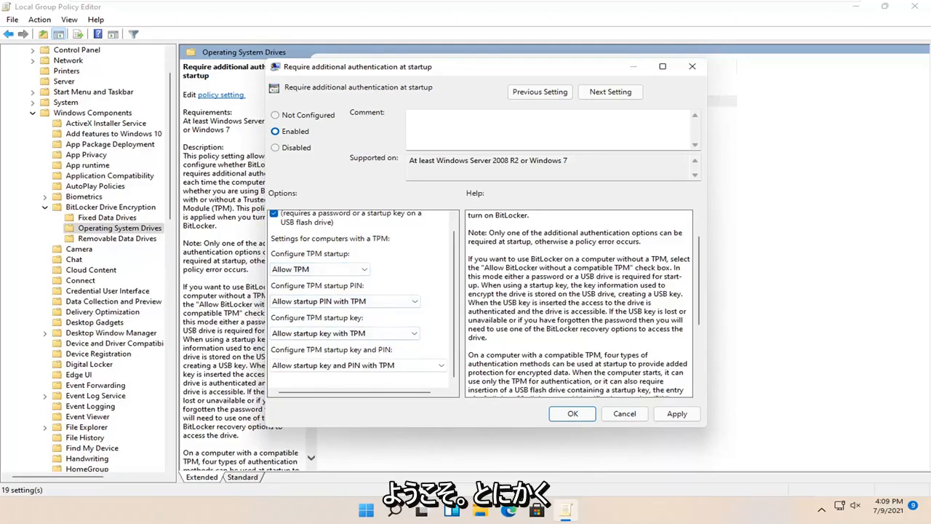
left_click(676, 413)
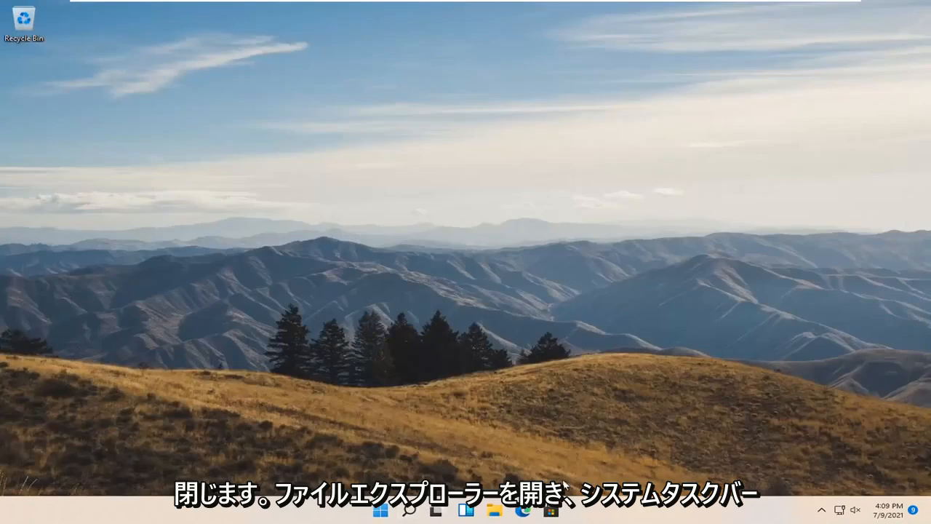
- Turn on BitLocker for Local Disk (C:) from This PC and choose to unlock the drive with a password at startup
left_click(494, 512)
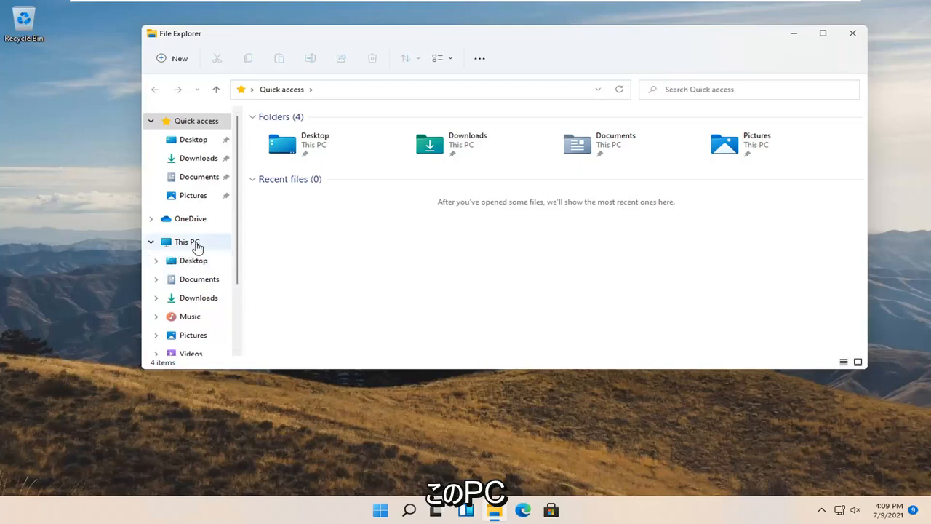
left_click(193, 245)
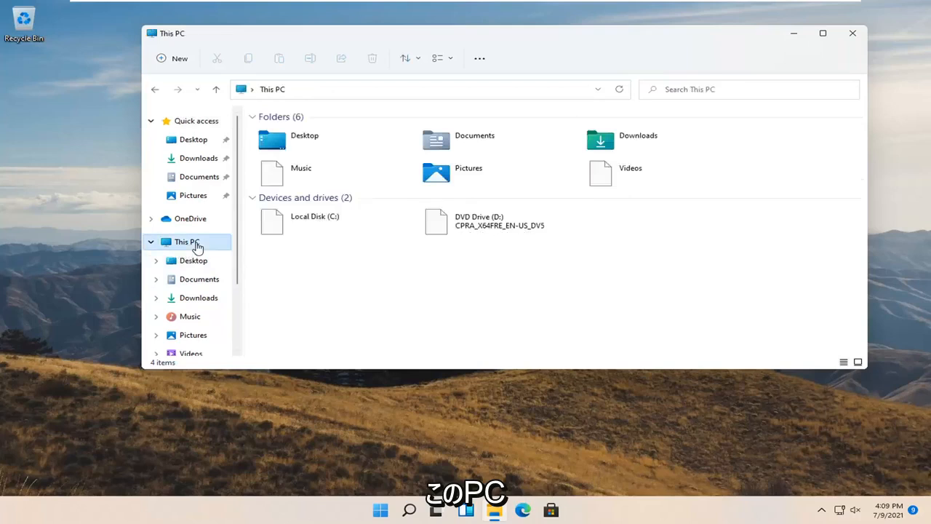
right_click(311, 226)
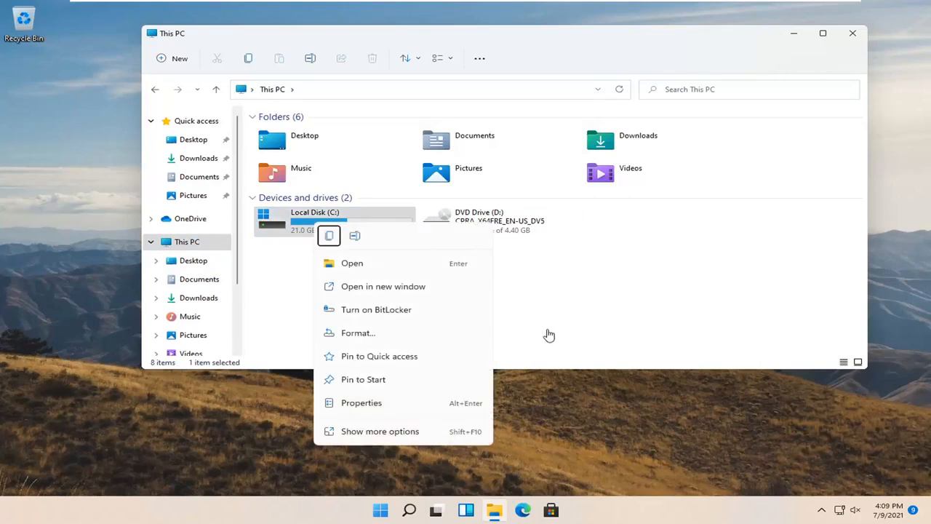
left_click(391, 316)
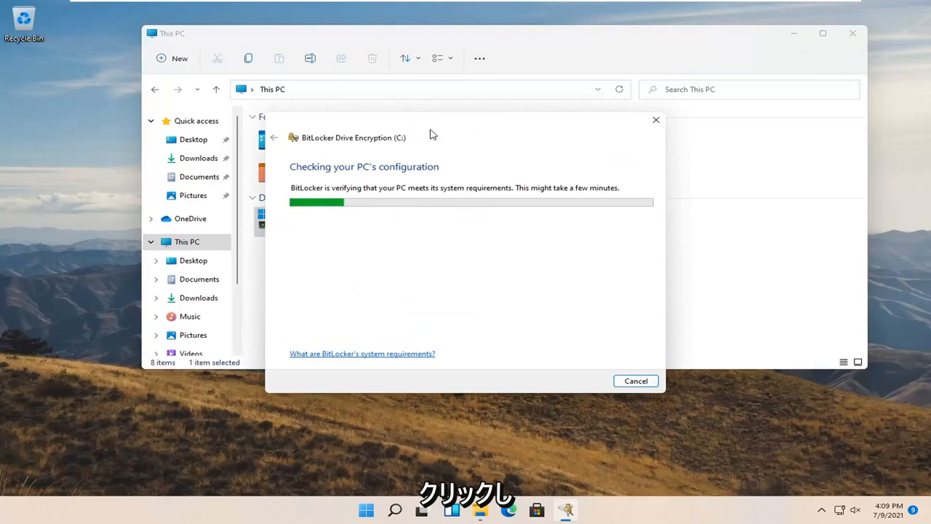
left_click_drag(439, 131, 483, 90)
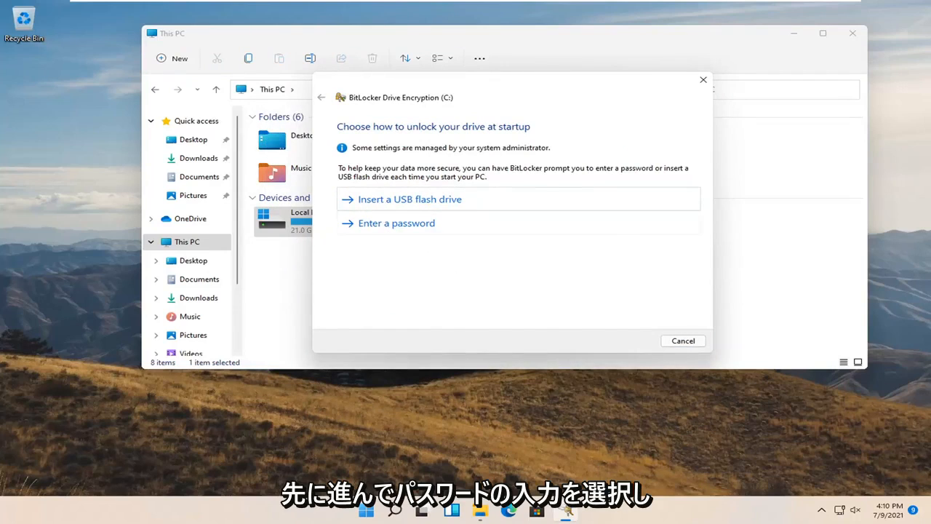
left_click(423, 228)
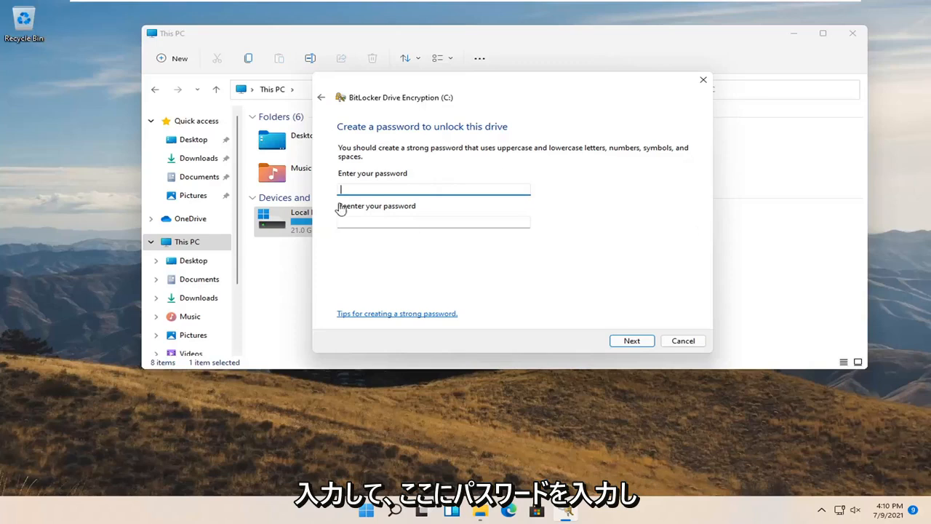
- Try to set a short unlock password for the drive, entering it in both password fields
key("Tab")
type("•")
left_click(636, 342)
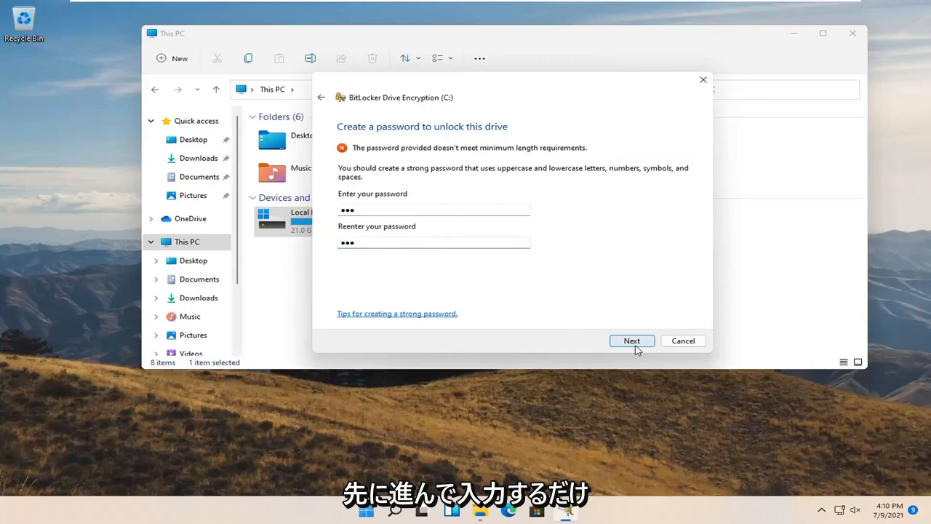
- Try to set the unlock password again with one more character added in both password fields
double_click(372, 210)
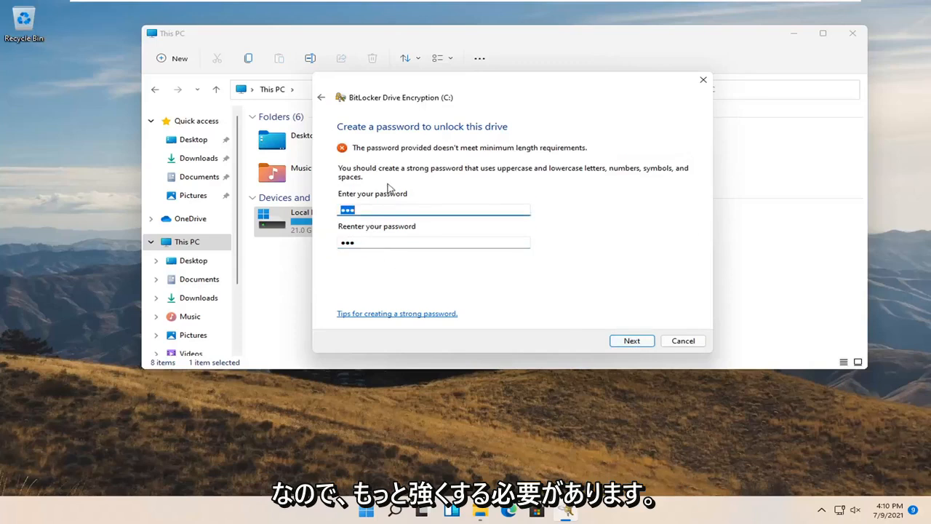
left_click(371, 210)
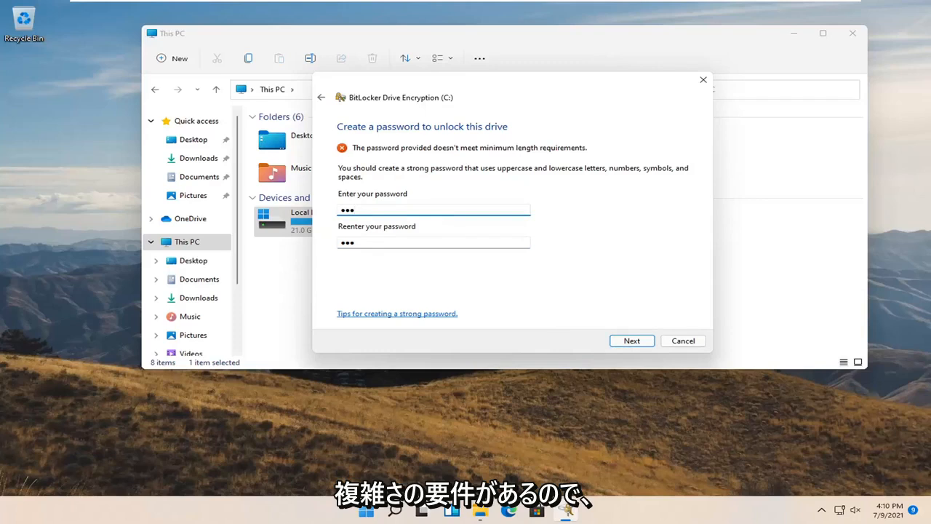
type("•")
key("Tab")
left_click(375, 243)
type("•")
left_click(627, 342)
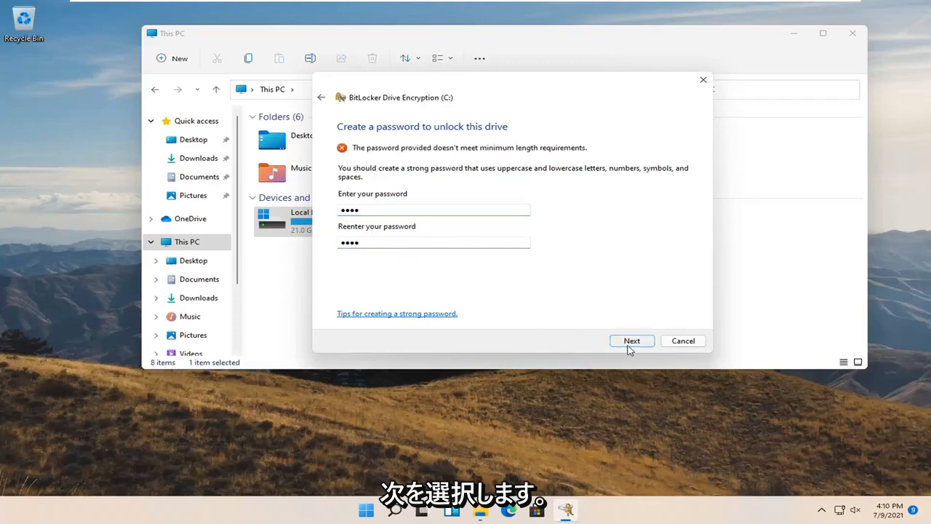
- Replace the unlock password with a longer one in both password fields and continue to the recovery key backup
left_click(368, 210)
left_click(368, 210)
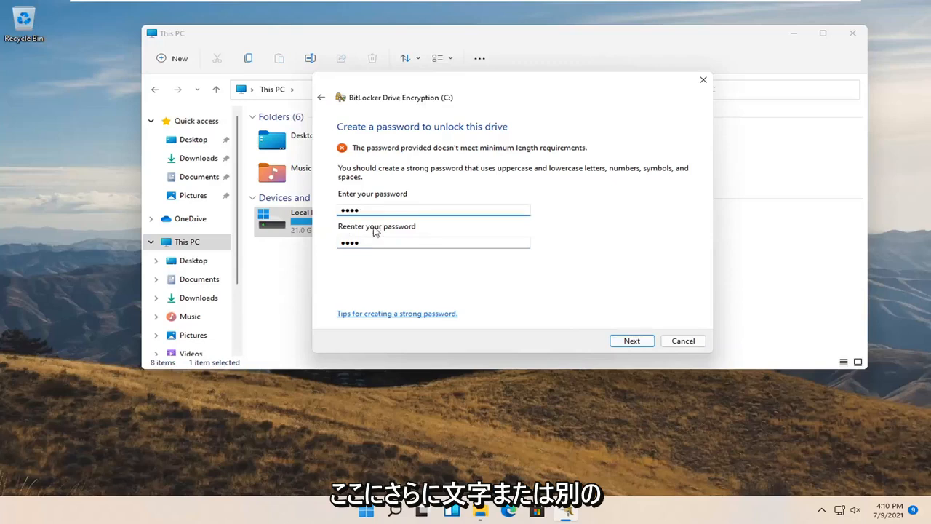
left_click_drag(368, 211, 224, 199)
type("•••")
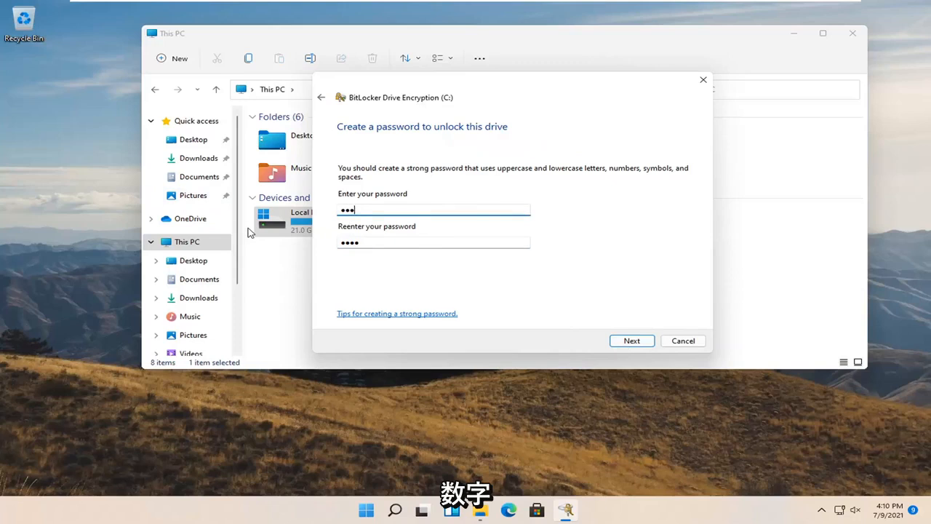
type("•••••••")
left_click(341, 243)
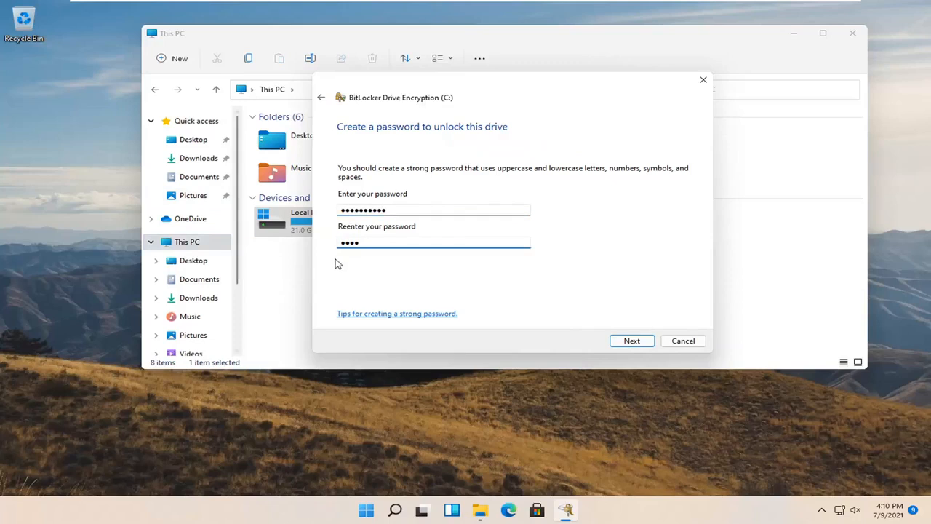
key("ctrl+a")
type("••••••••••")
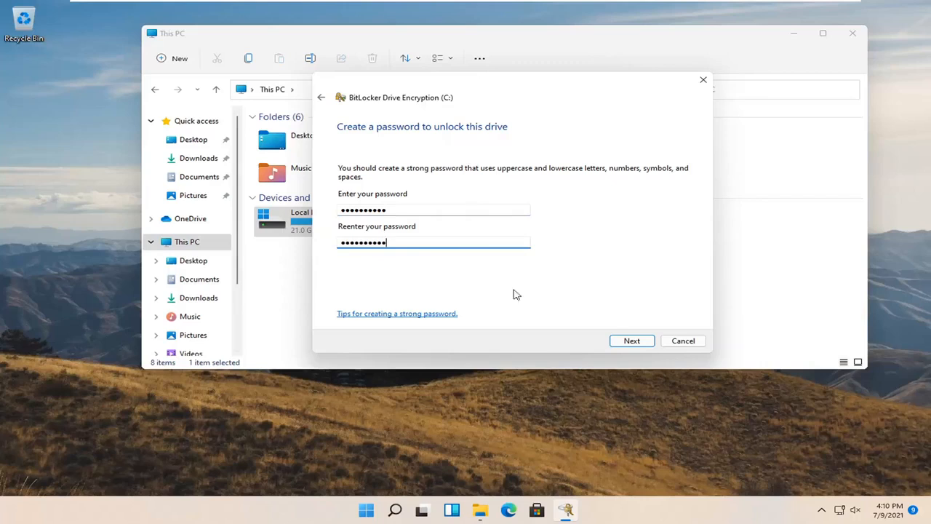
left_click(630, 341)
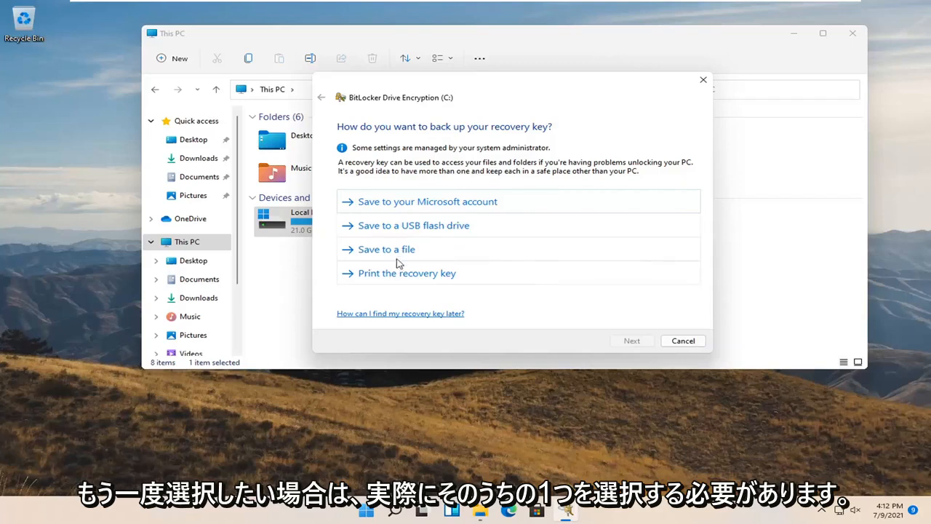
- Print the recovery key with Microsoft Print to PDF and save it on the Desktop as a PDF named 1
left_click(416, 275)
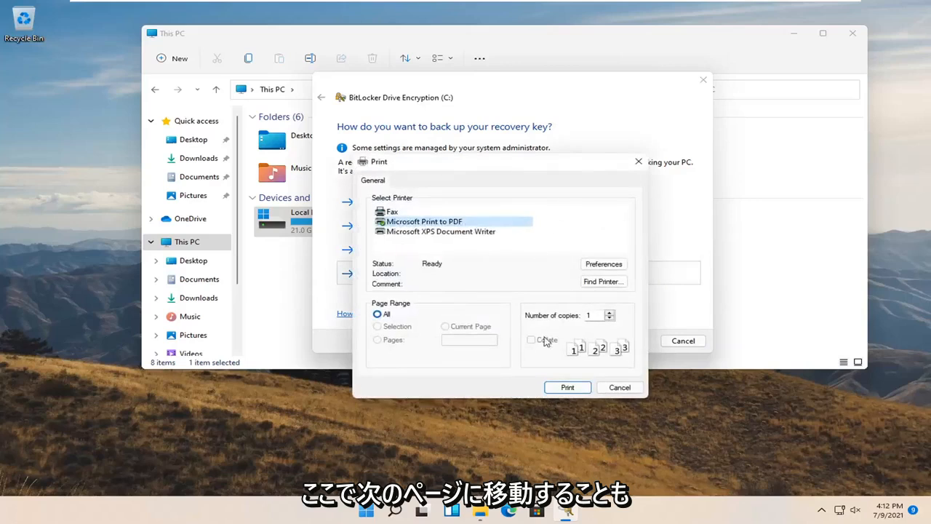
left_click_drag(507, 162, 467, 146)
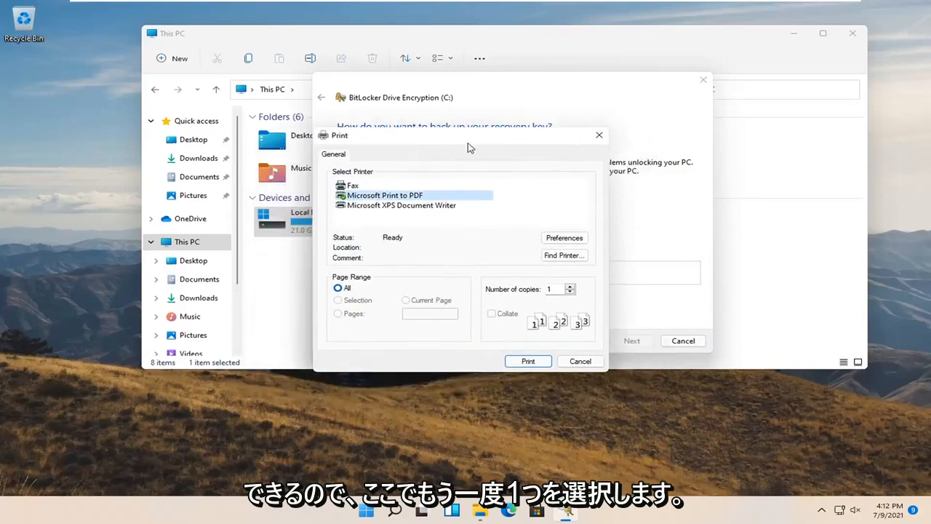
left_click(534, 358)
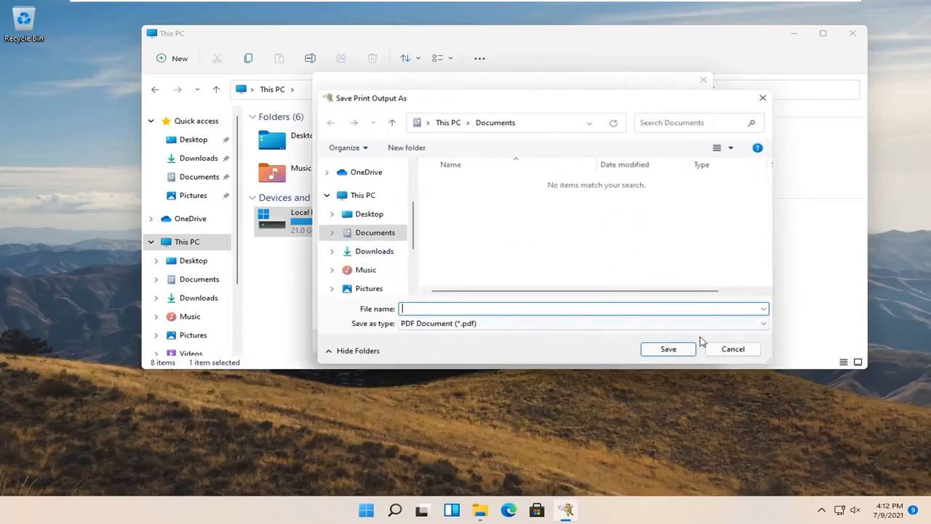
type("1")
left_click(369, 214)
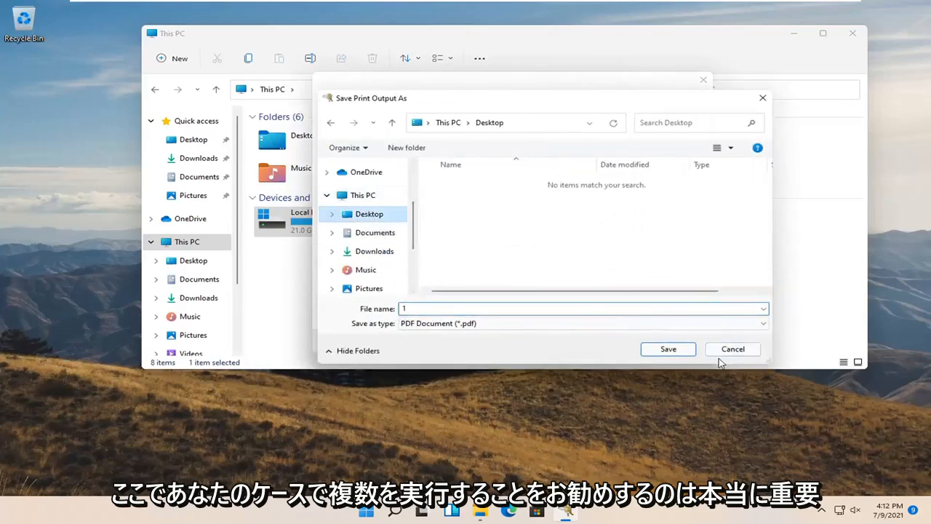
left_click(668, 348)
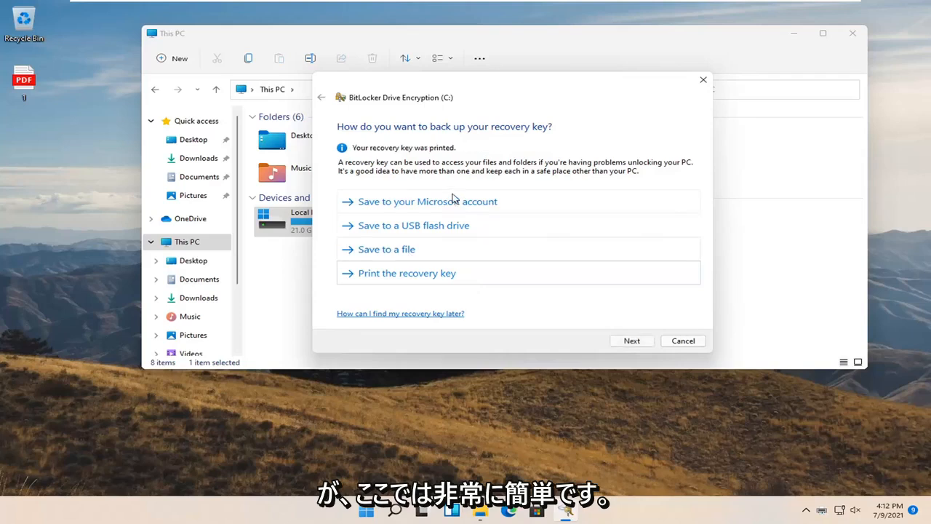
- Open the saved recovery key PDF from the desktop, examine its identifier and recovery key, and close it
left_click(32, 83)
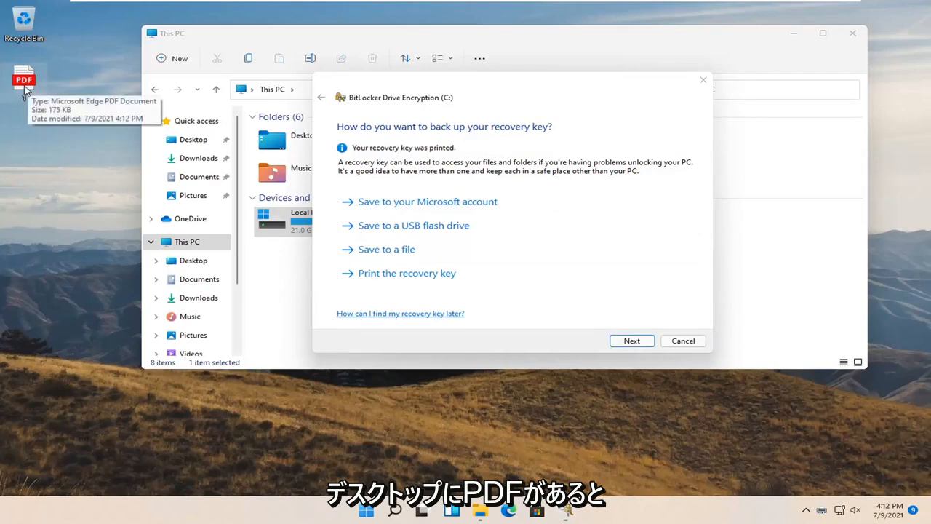
double_click(31, 80)
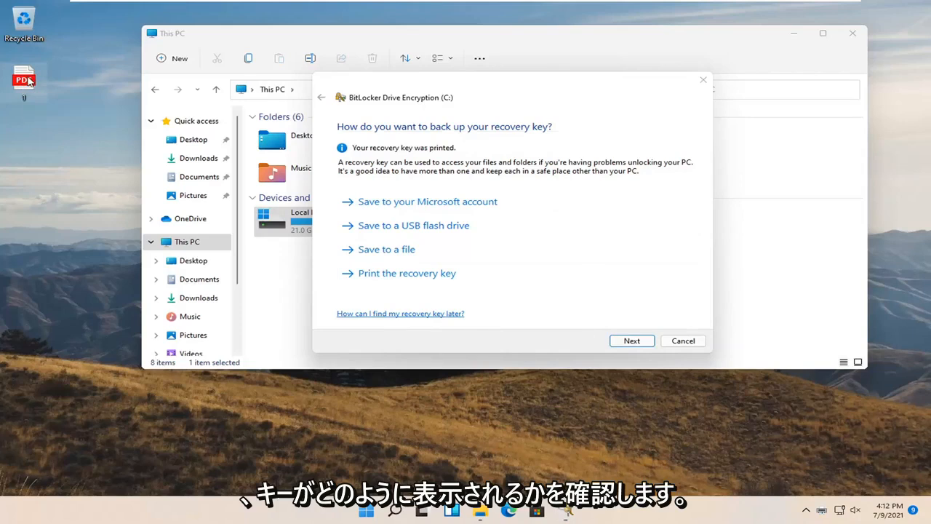
left_click(466, 412)
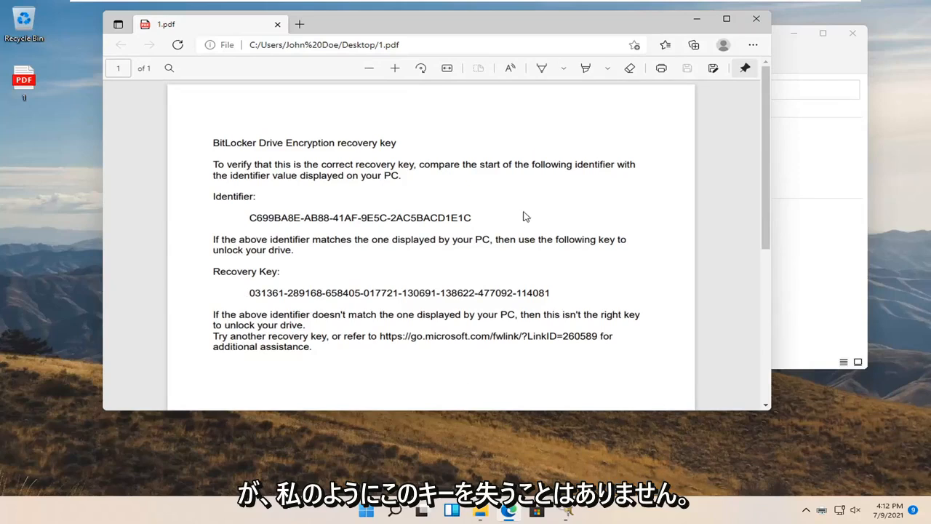
scroll(524, 216, "down", 3)
scroll(497, 226, "up", 3)
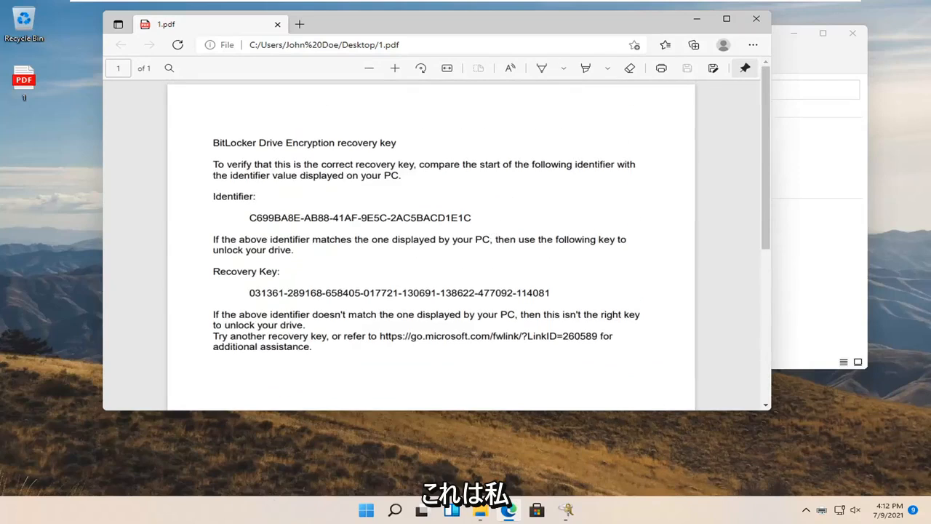
left_click_drag(480, 35, 535, 62)
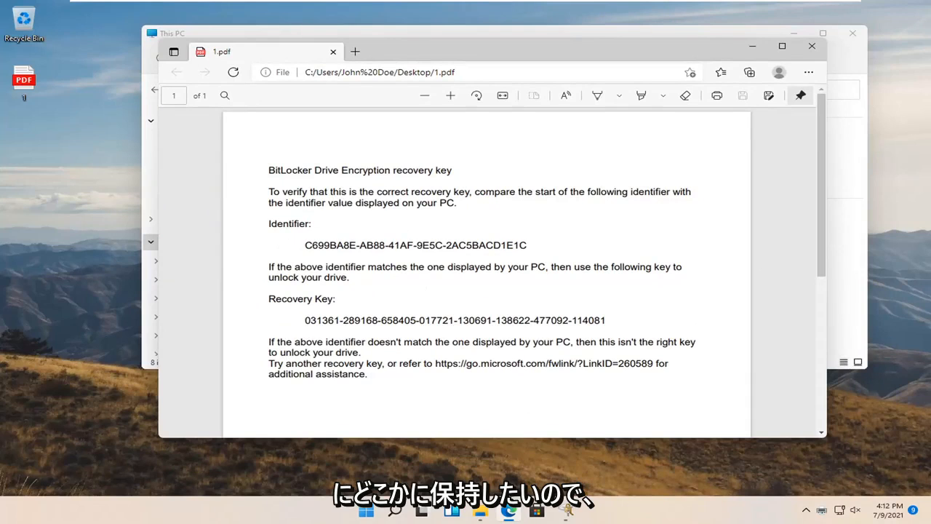
left_click(812, 46)
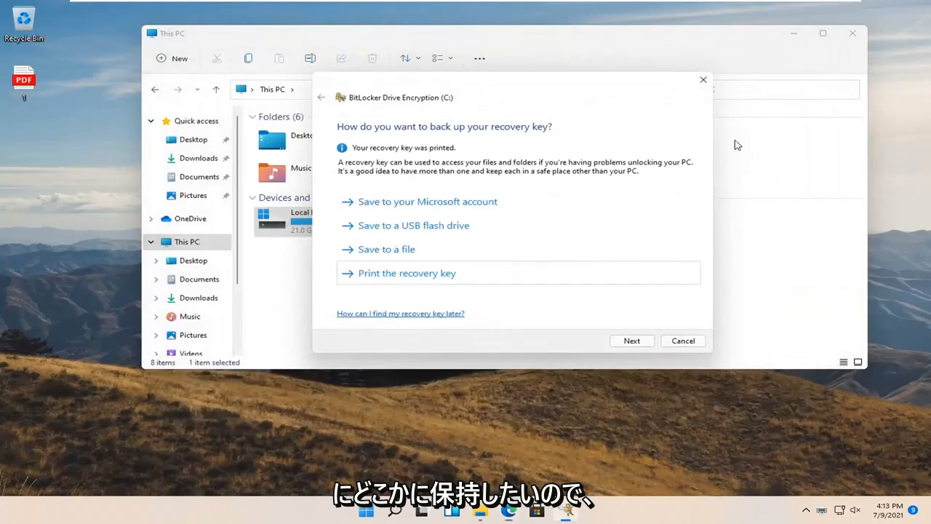
- Finish the BitLocker setup with used disk space only, the new encryption mode and the BitLocker system check enabled
left_click(632, 341)
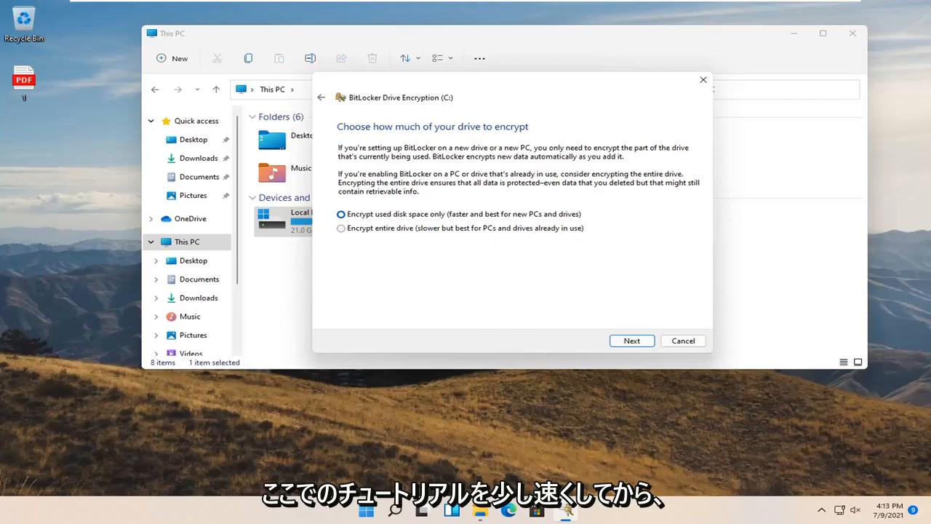
left_click(628, 346)
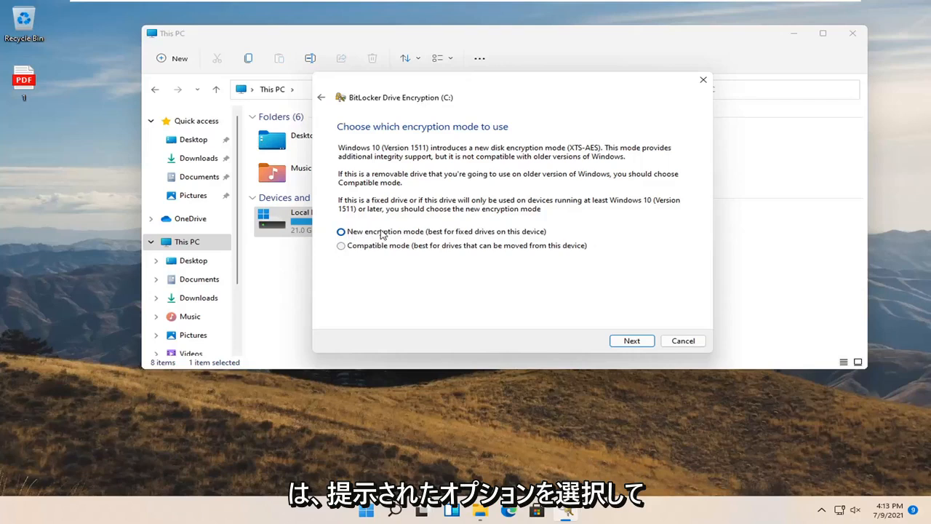
left_click(626, 341)
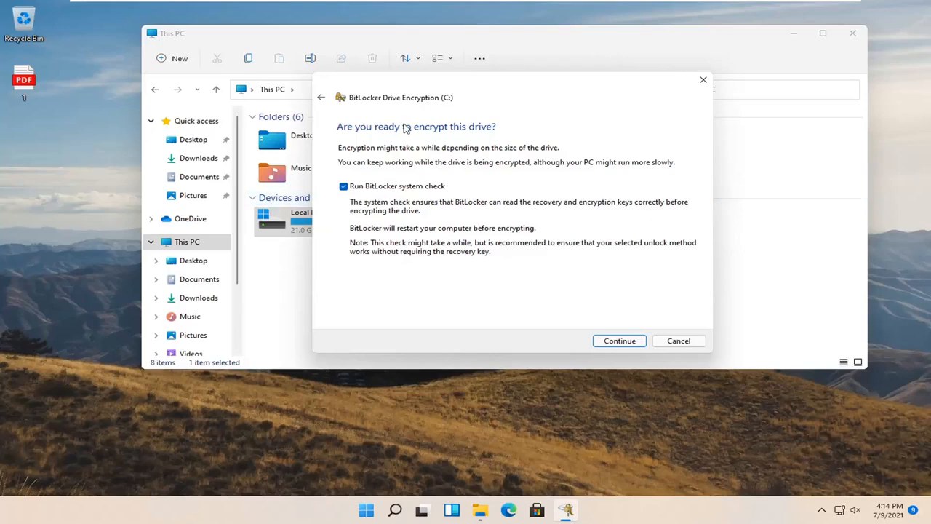
left_click(622, 343)
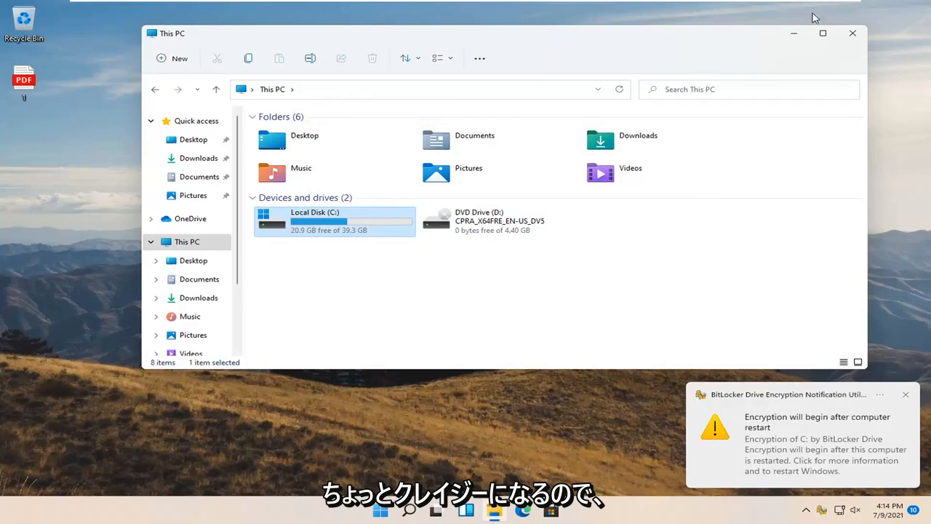
- Close the This PC window and restart the computer
left_click(854, 31)
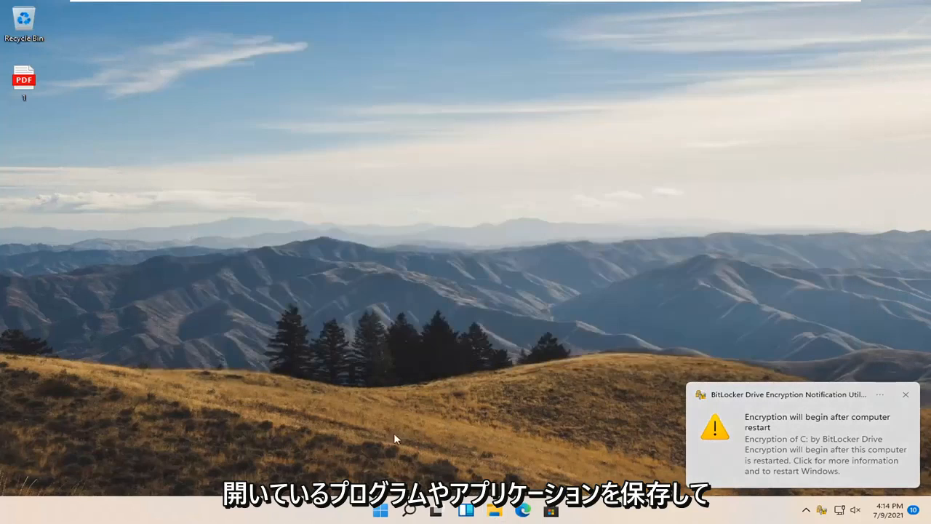
right_click(378, 510)
mouse_move(383, 466)
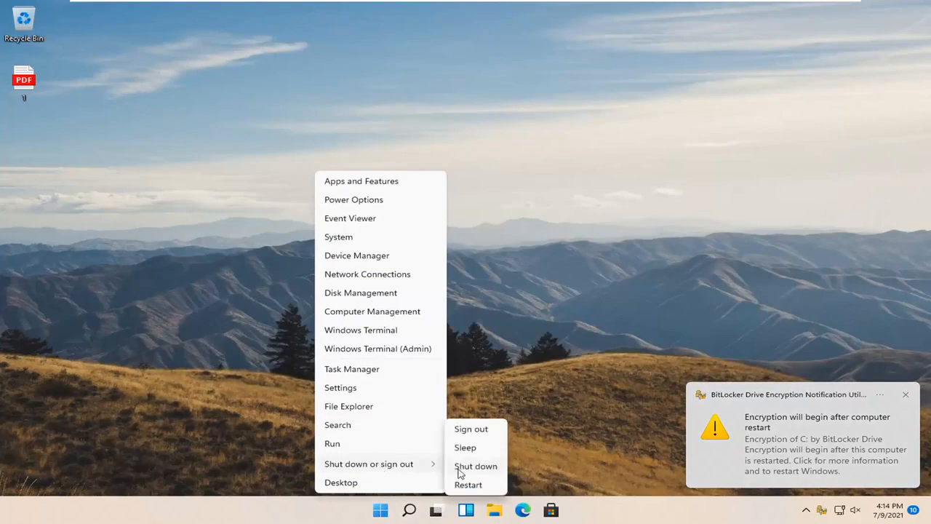
left_click(463, 486)
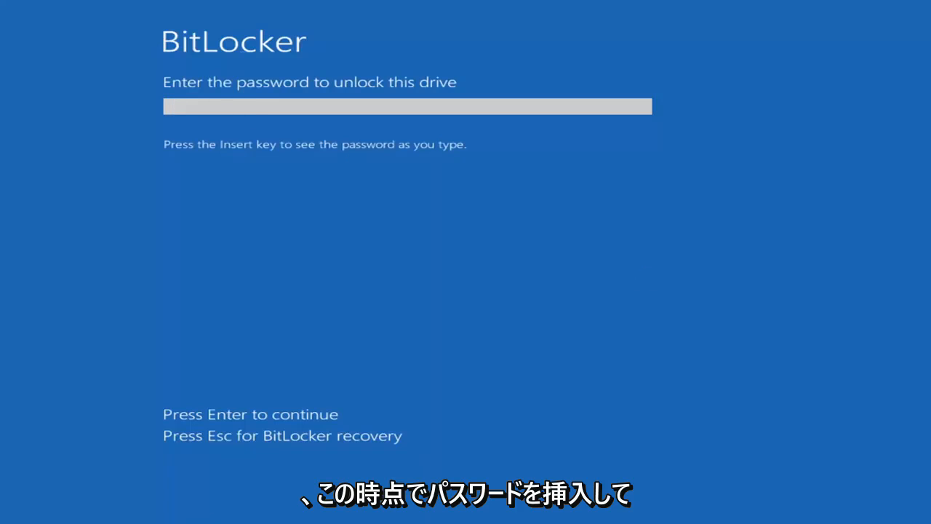
- Enter the BitLocker unlock password at the startup screen and continue booting Windows
type("a")
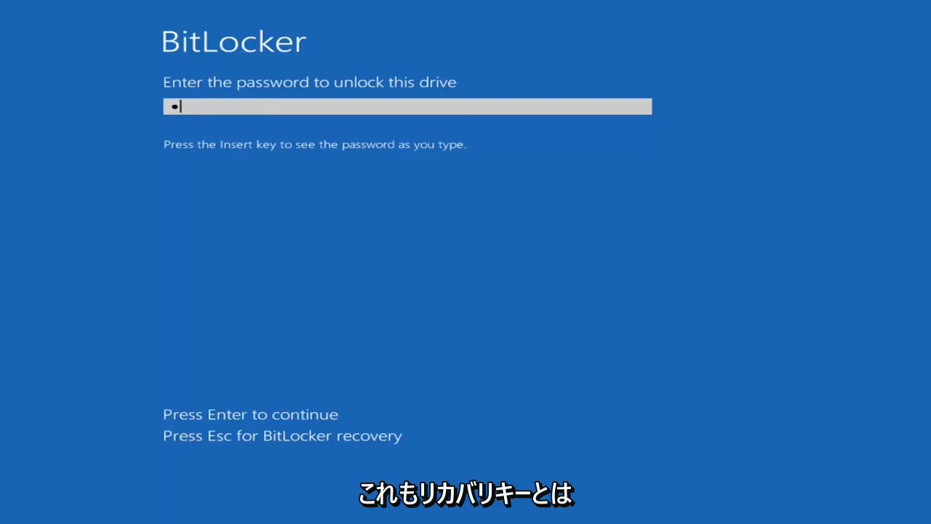
type("aaaaaaaaaa")
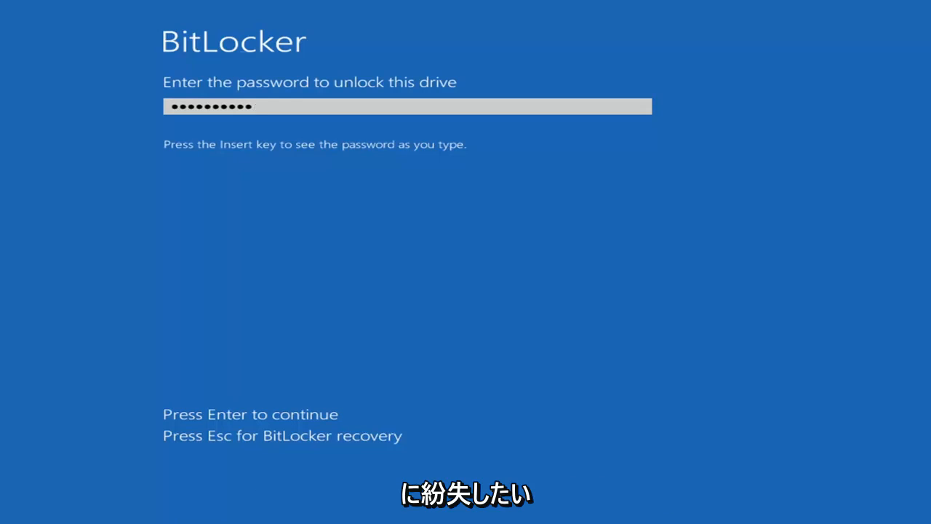
key("Return")
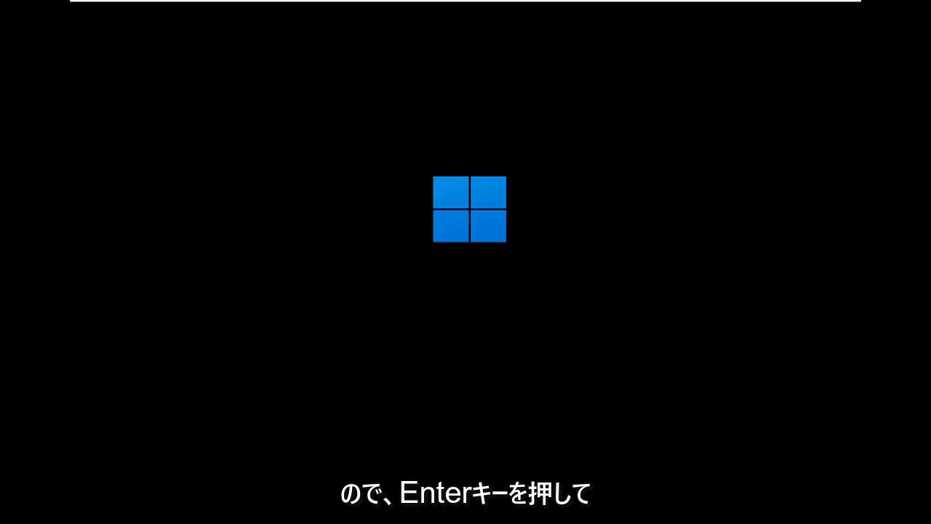